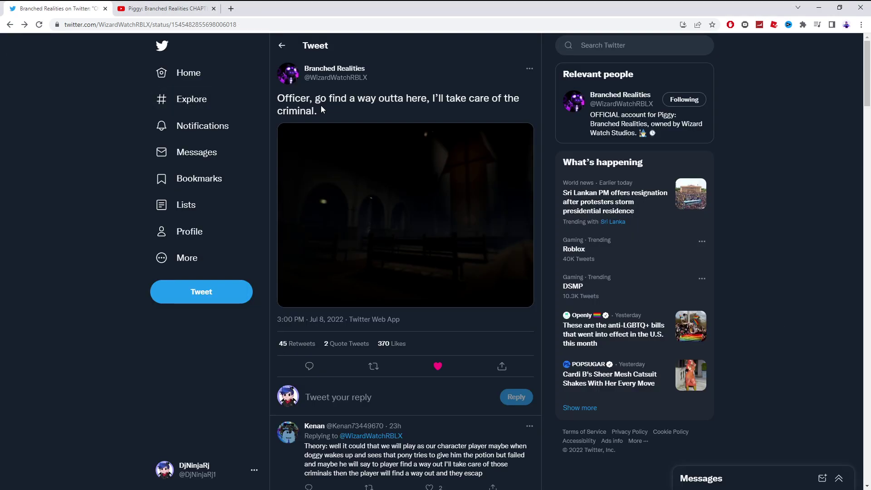
Open the Branched Realities profile and view the Jul 6 and campfire teaser images full-size
left_click(300, 85)
scroll(382, 245, "down", 4)
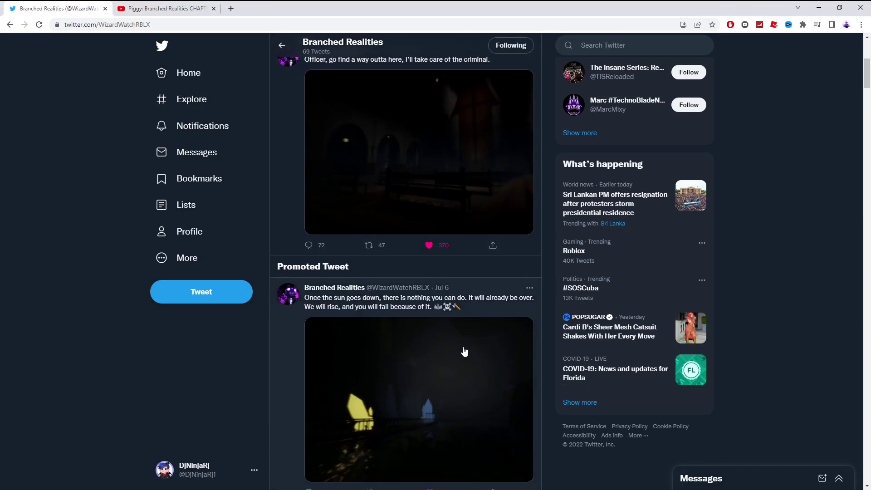
scroll(409, 272, "down", 3)
scroll(422, 238, "down", 2)
scroll(436, 167, "up", 2)
left_click(436, 166)
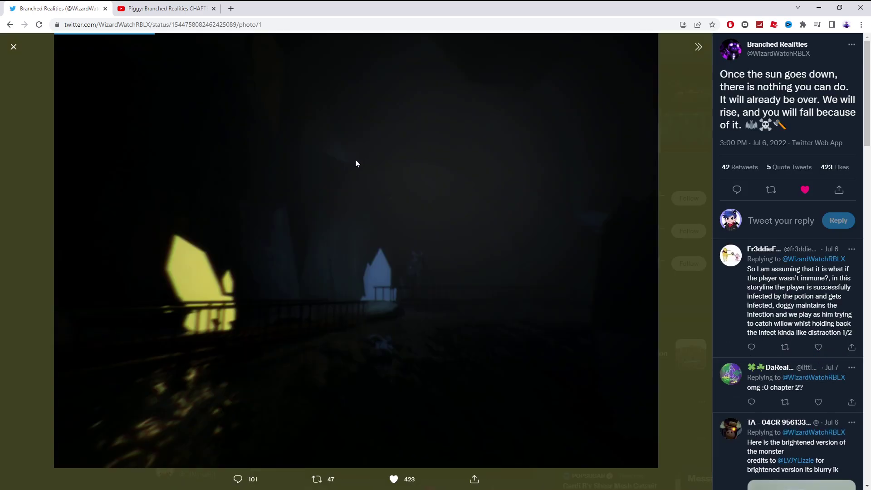
left_click(10, 50)
scroll(355, 306, "down", 1)
left_click(355, 306)
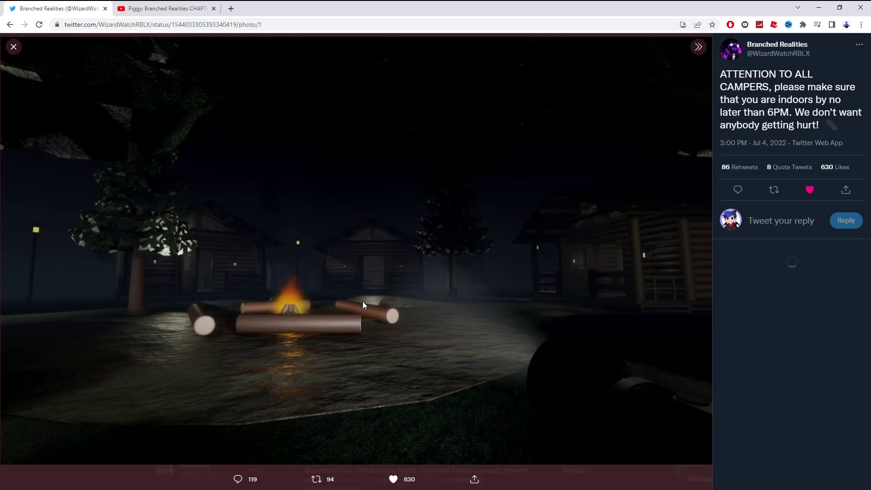
left_click(13, 46)
scroll(379, 295, "up", 3)
View the Officer tweet's image and the Jul 6 image, ending on the campfire photo
left_click(406, 230)
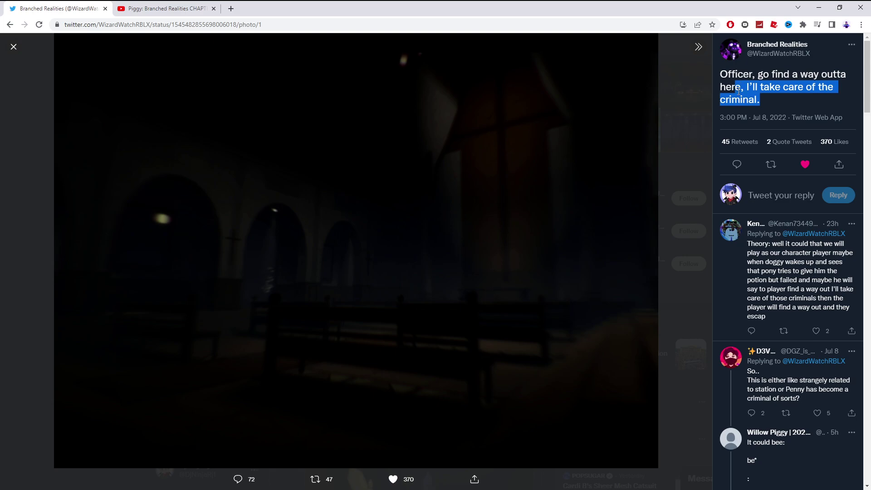
left_click(781, 105)
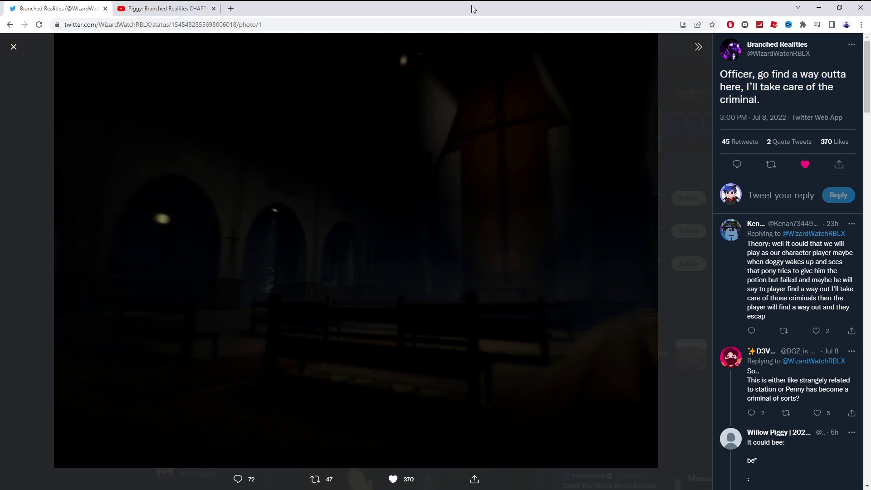
left_click(13, 46)
scroll(378, 310, "down", 3)
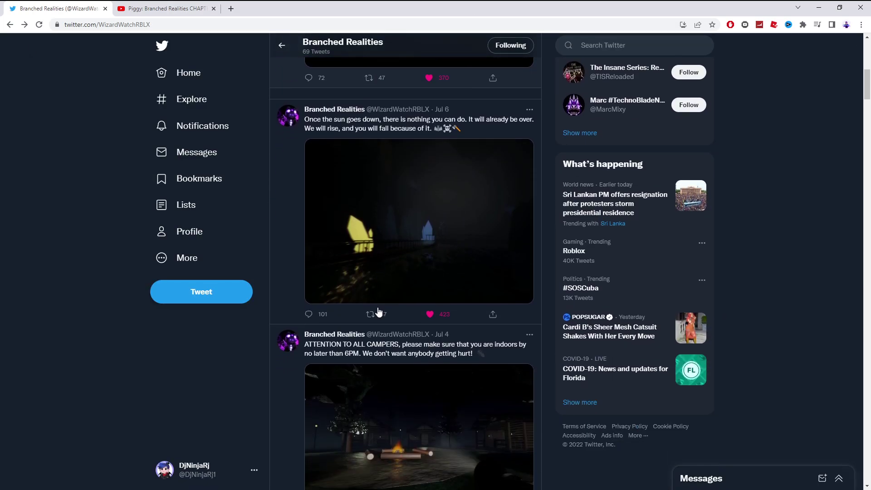
left_click(364, 249)
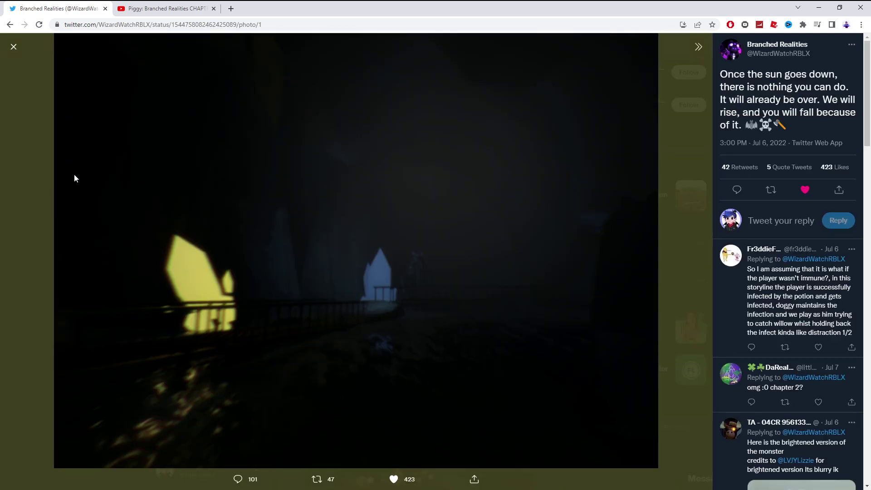
left_click(13, 47)
scroll(403, 333, "down", 2)
left_click(403, 334)
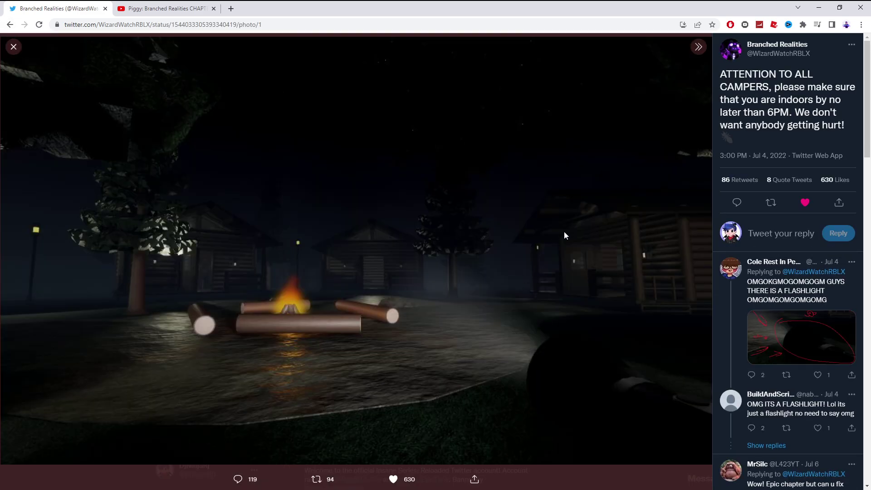
Close the campfire photo to return to the Branched Realities profile timeline
left_click(13, 46)
scroll(364, 253, "down", 5)
scroll(363, 253, "down", 3)
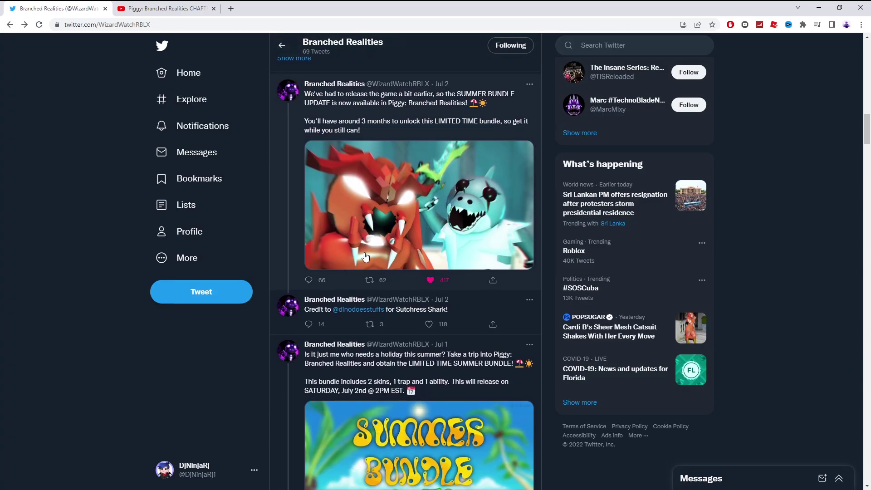
scroll(365, 257, "down", 3)
scroll(365, 257, "down", 5)
scroll(366, 258, "down", 1)
scroll(366, 257, "down", 3)
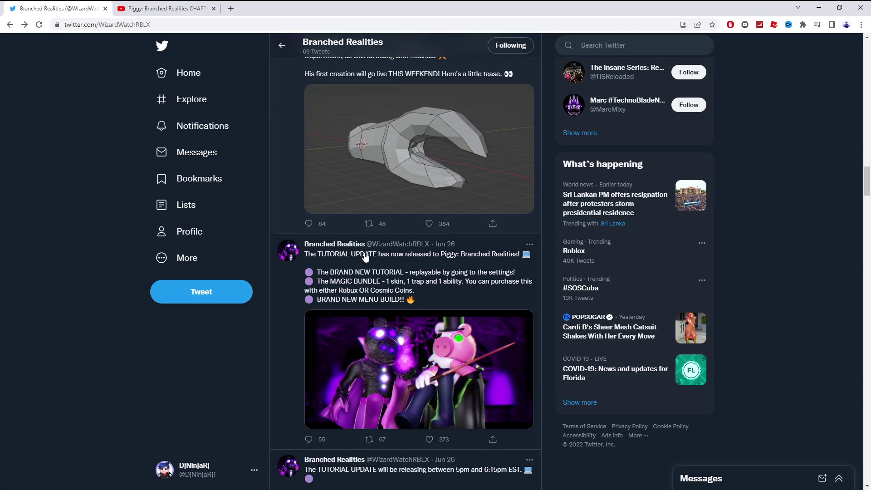
scroll(365, 257, "down", 3)
scroll(376, 278, "down", 3)
scroll(375, 279, "down", 3)
scroll(377, 283, "down", 2)
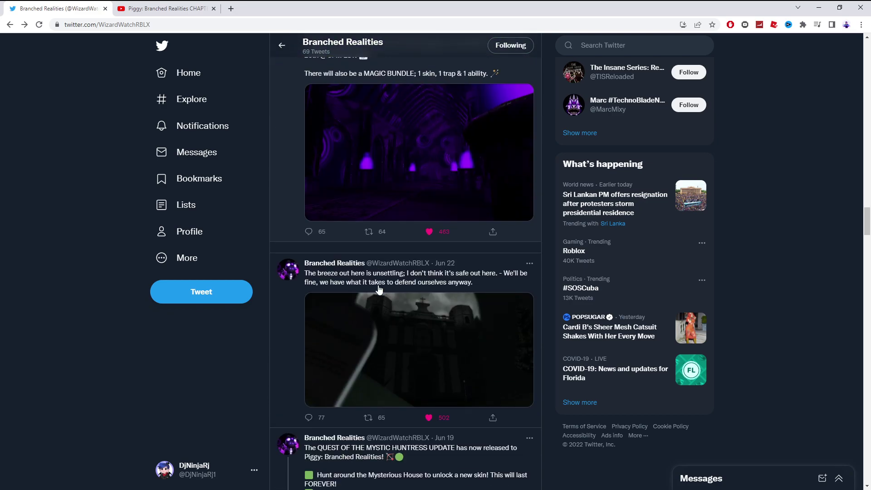
scroll(399, 335, "up", 5)
scroll(399, 334, "up", 5)
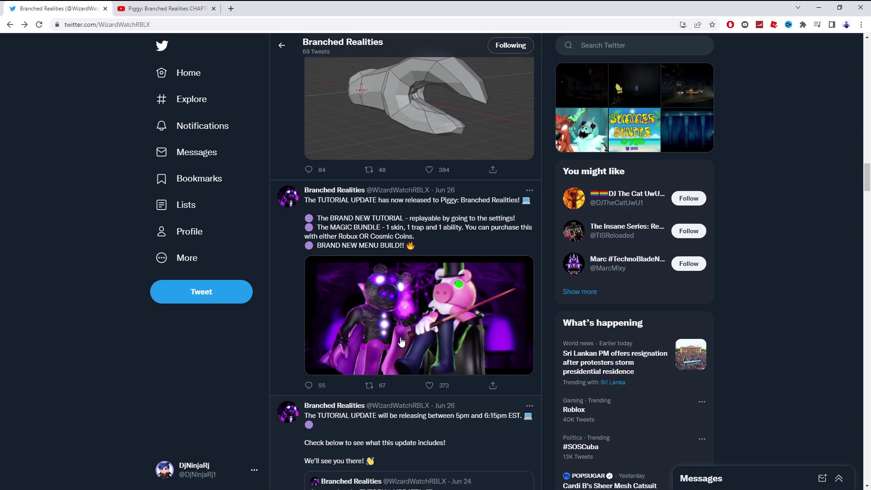
scroll(407, 354, "up", 5)
scroll(406, 354, "up", 5)
scroll(406, 353, "up", 5)
scroll(406, 353, "up", 5)
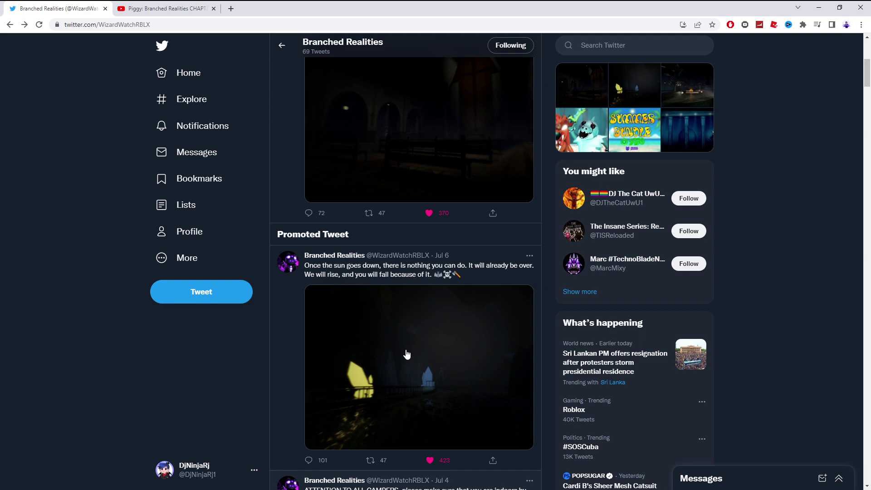
scroll(406, 356, "up", 5)
scroll(411, 401, "down", 3)
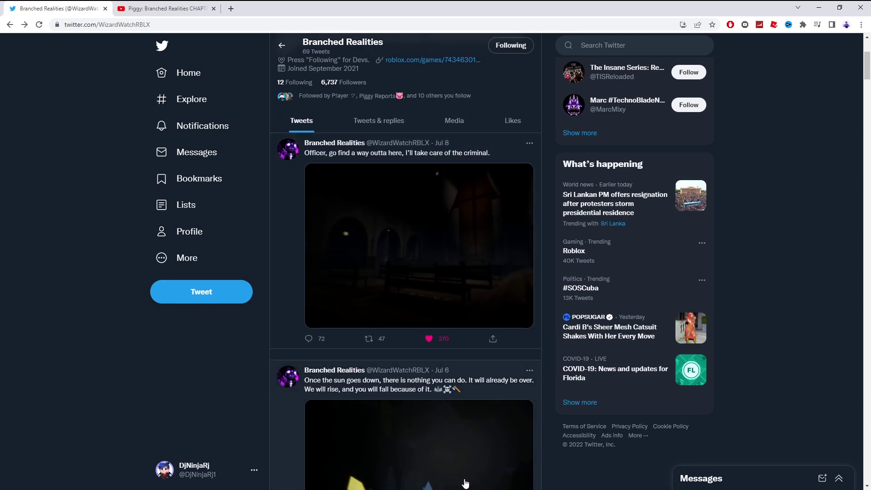
Switch to the YouTube tab showing the Piggy: Branched Realities Chapter 2 live event
left_click(170, 8)
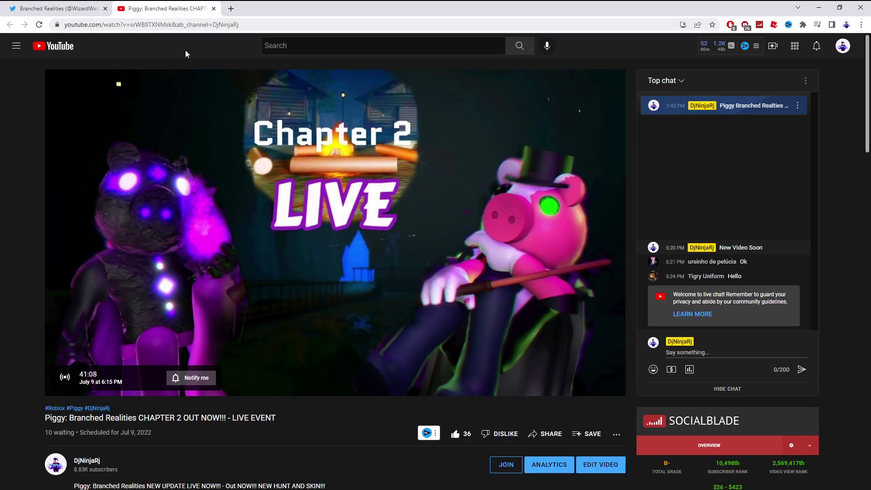